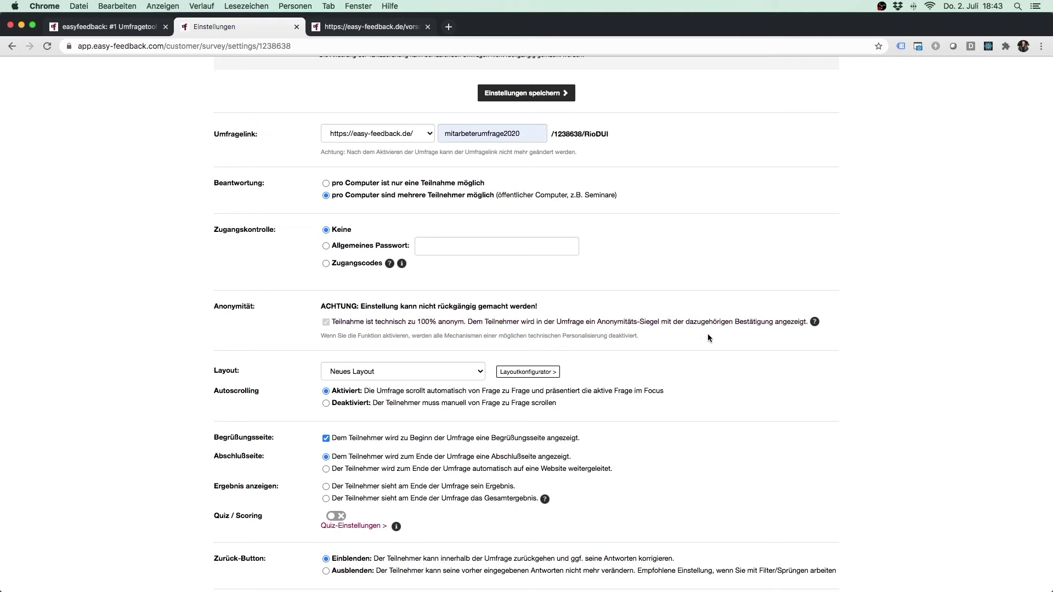
- Open the survey preview, read through the anonymous participation notice on its welcome page, and close the preview
{"action": "scroll", "coordinate": [706, 331], "scroll_direction": "up", "scroll_amount": 5}
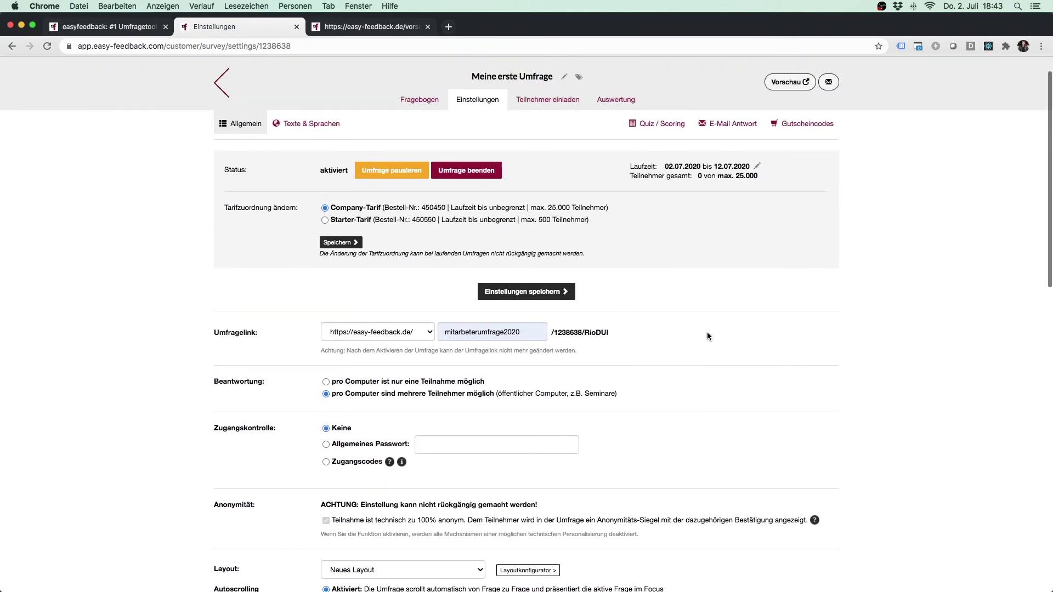
{"action": "left_click", "coordinate": [790, 116]}
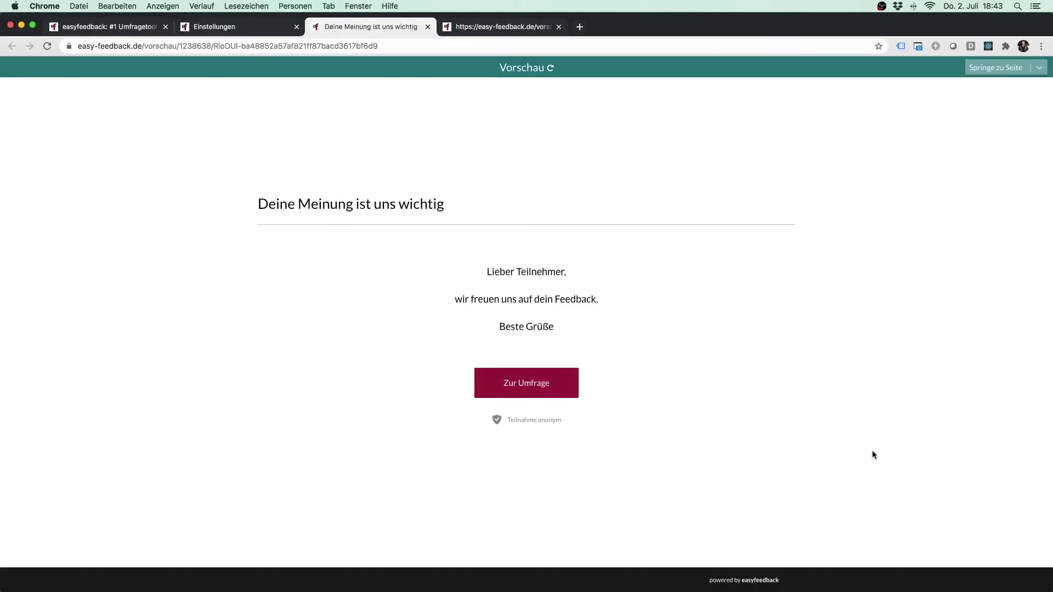
{"action": "left_click", "coordinate": [530, 420]}
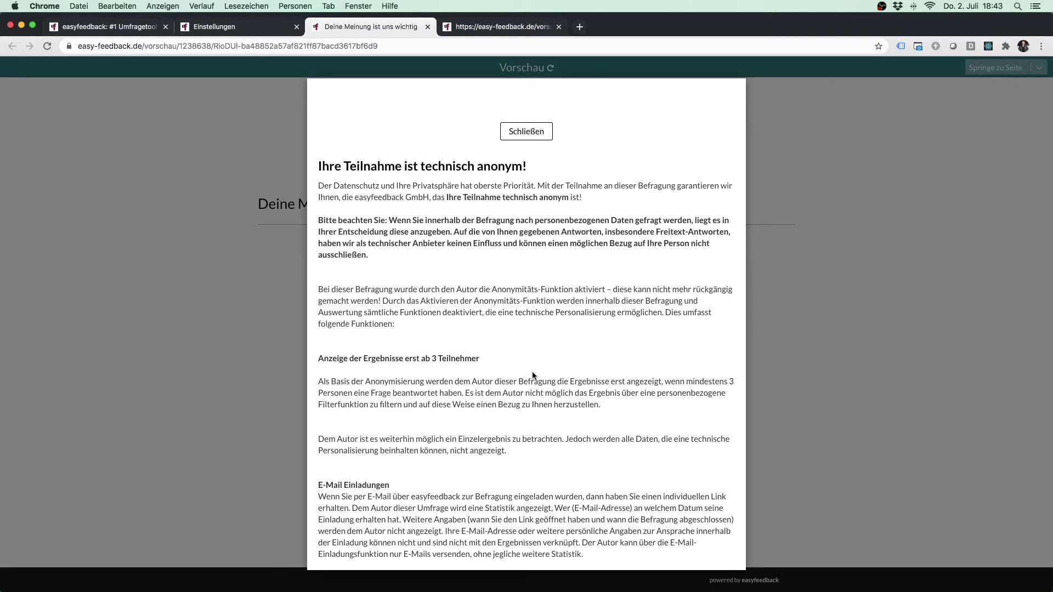
{"action": "scroll", "coordinate": [532, 375], "scroll_direction": "down", "scroll_amount": 10}
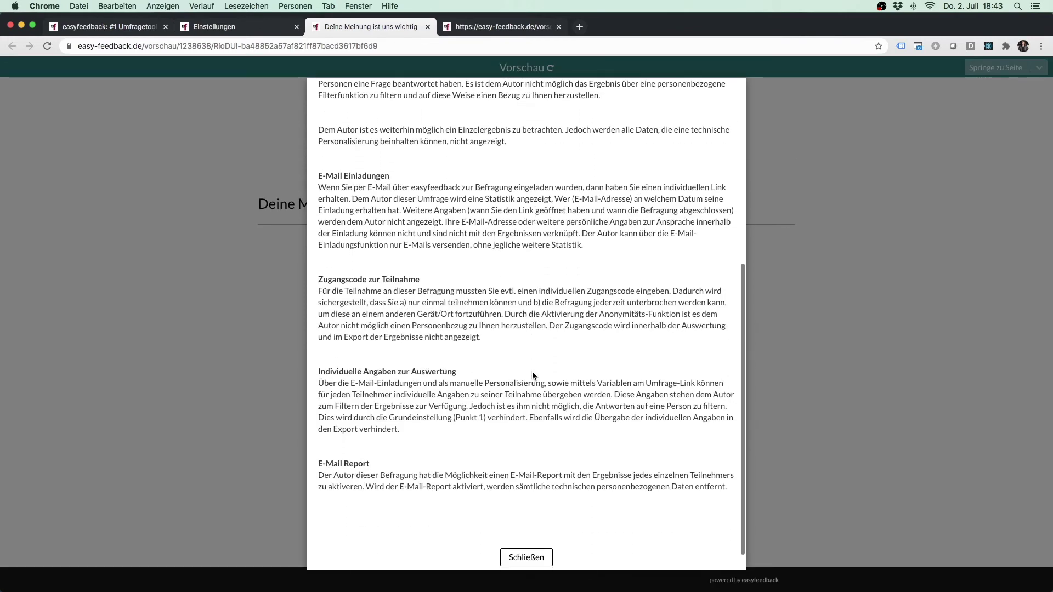
{"action": "scroll", "coordinate": [533, 373], "scroll_direction": "up", "scroll_amount": 10}
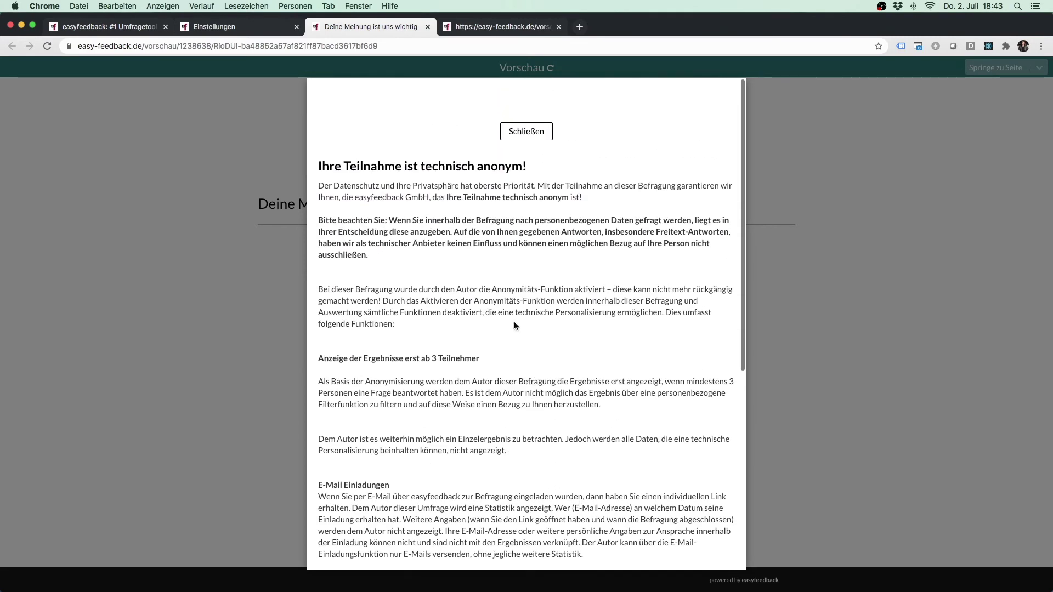
{"action": "left_click", "coordinate": [529, 133]}
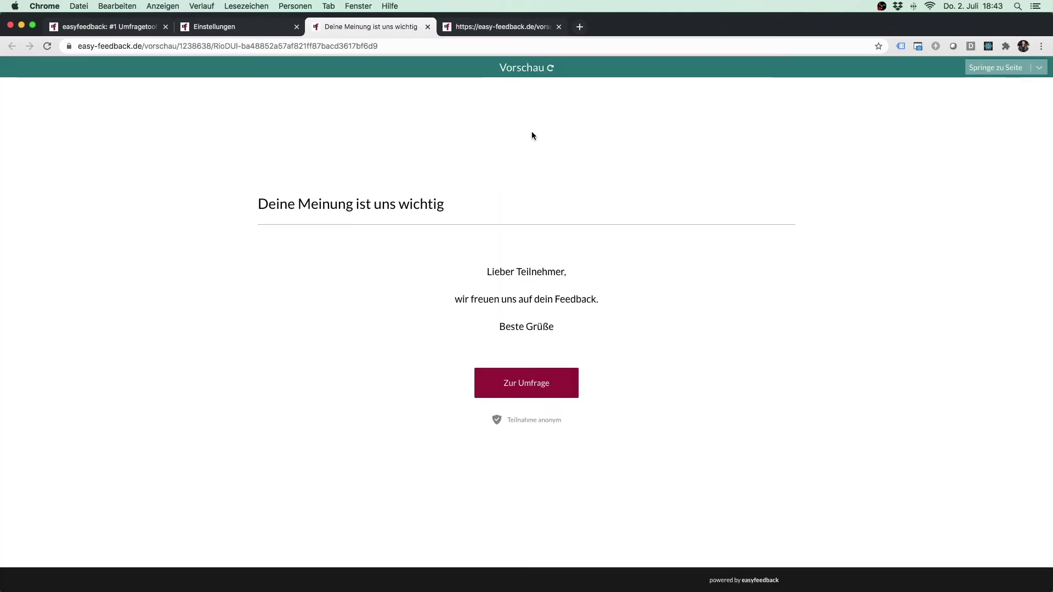
{"action": "left_click", "coordinate": [428, 26]}
- View the layouts available for the survey without changing the current selection
{"action": "scroll", "coordinate": [853, 299], "scroll_direction": "down", "scroll_amount": 1}
{"action": "scroll", "coordinate": [853, 297], "scroll_direction": "down", "scroll_amount": 6}
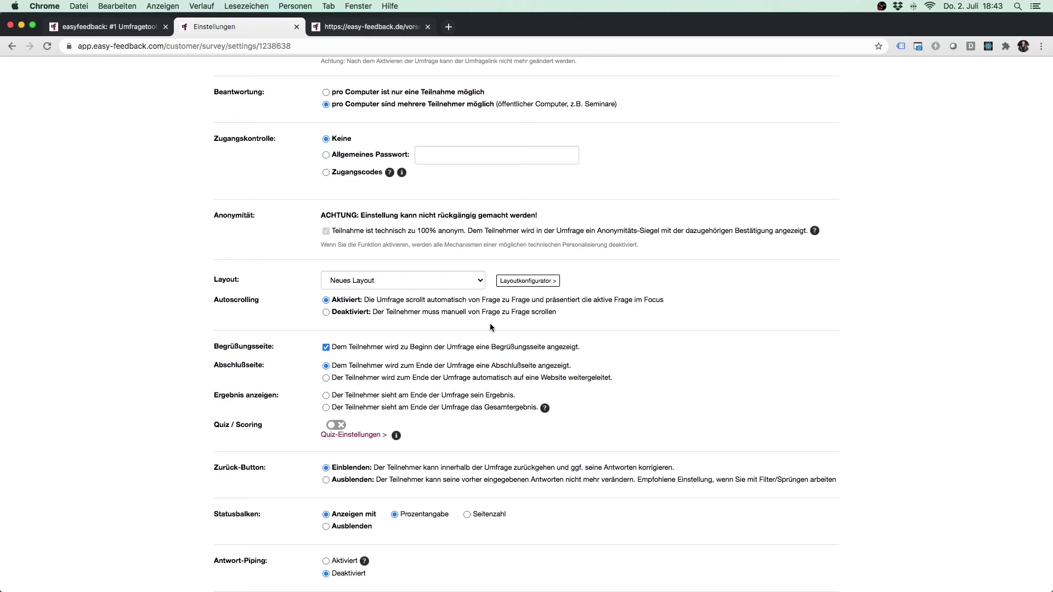
{"action": "left_click", "coordinate": [452, 280]}
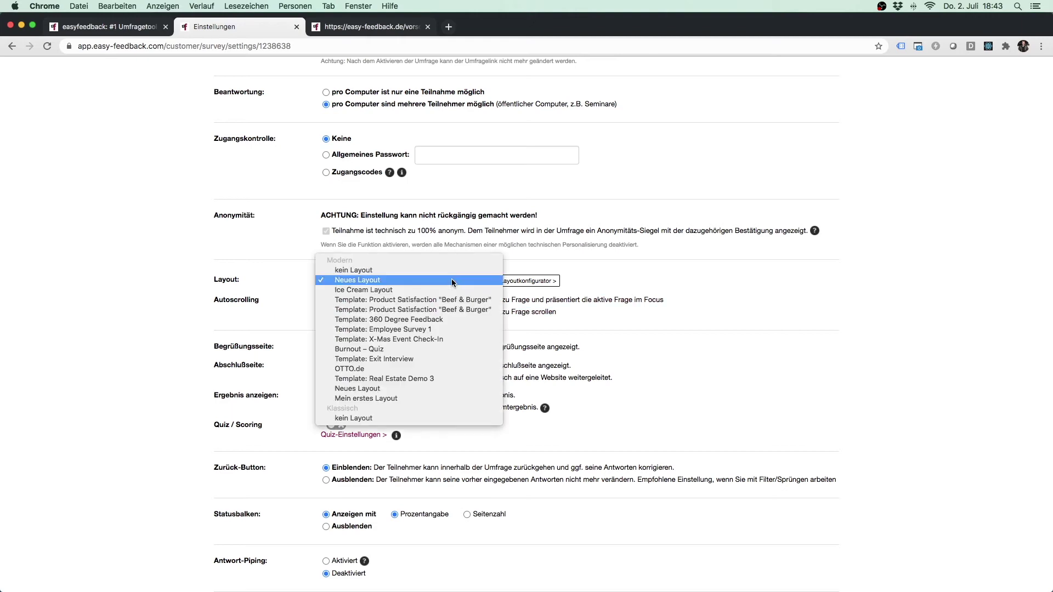
{"action": "left_click", "coordinate": [649, 324]}
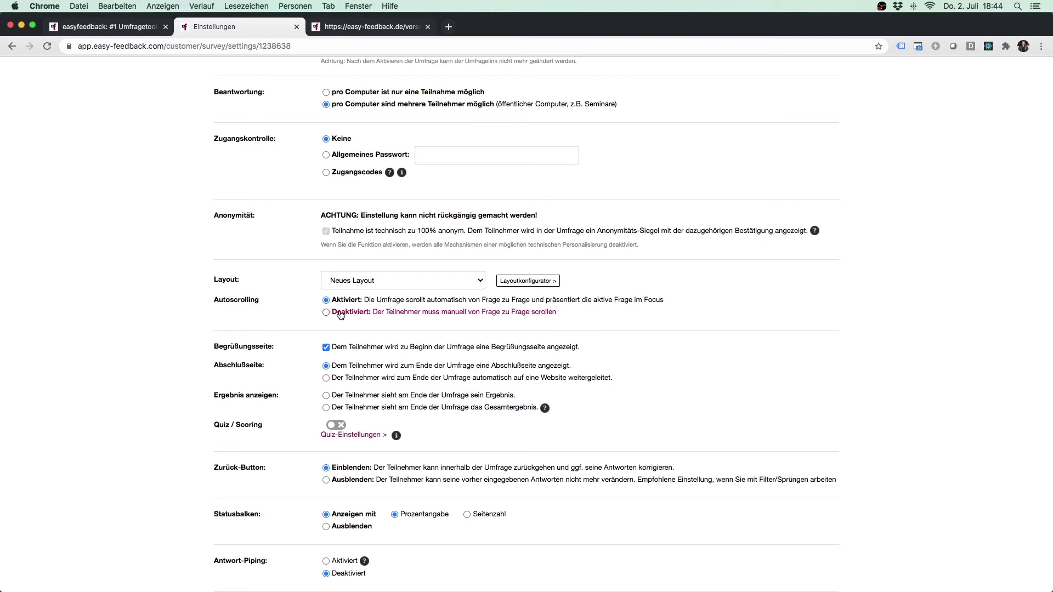
- Switch to the open Christmas party survey preview, start it, and answer the attendance question with Nein and finally Ja
{"action": "left_click", "coordinate": [373, 27]}
{"action": "left_click", "coordinate": [562, 409]}
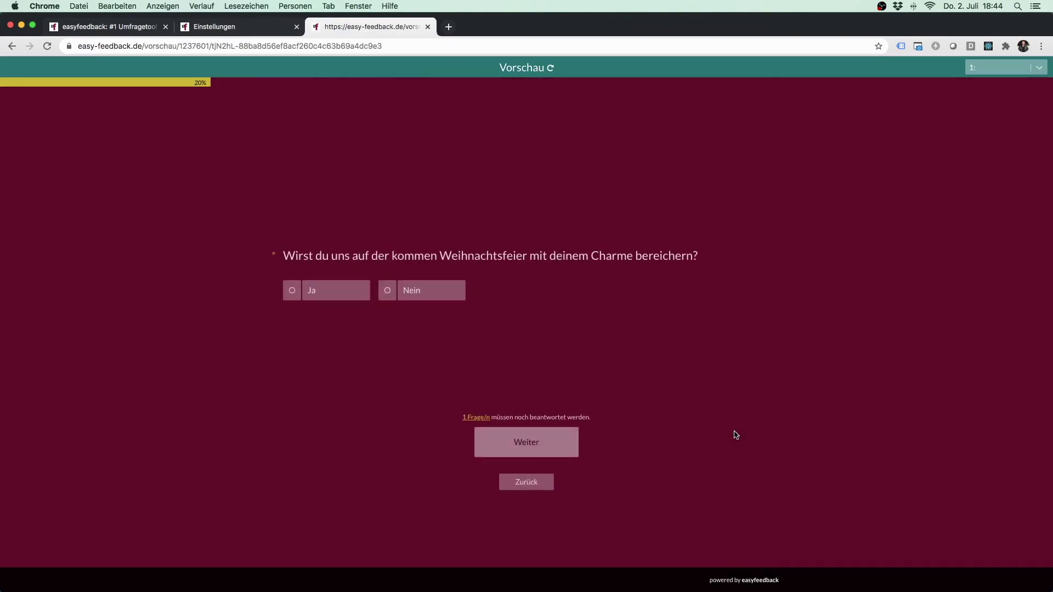
{"action": "left_click", "coordinate": [425, 295]}
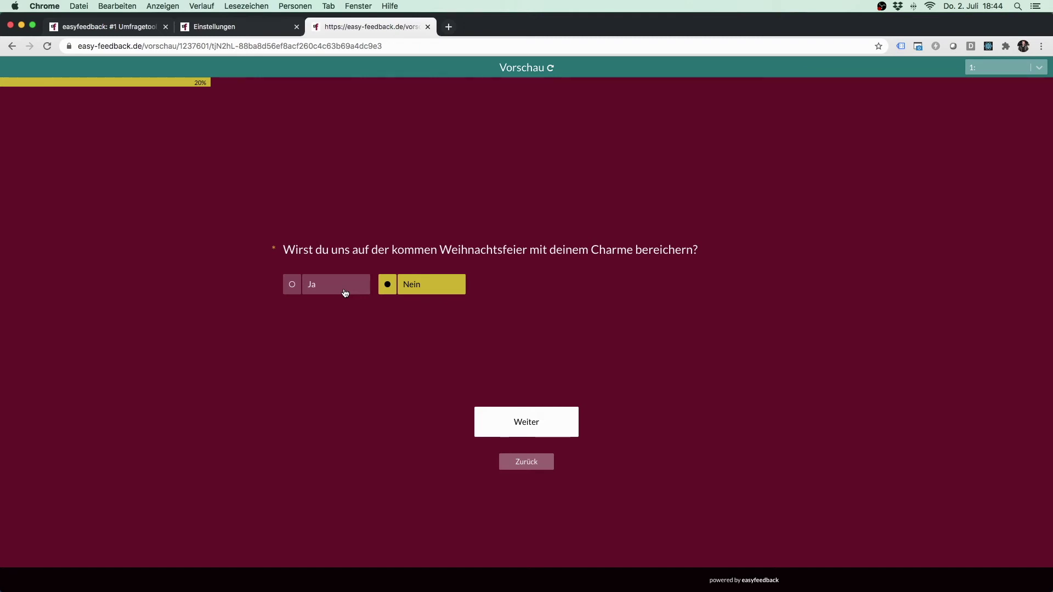
{"action": "left_click", "coordinate": [346, 293]}
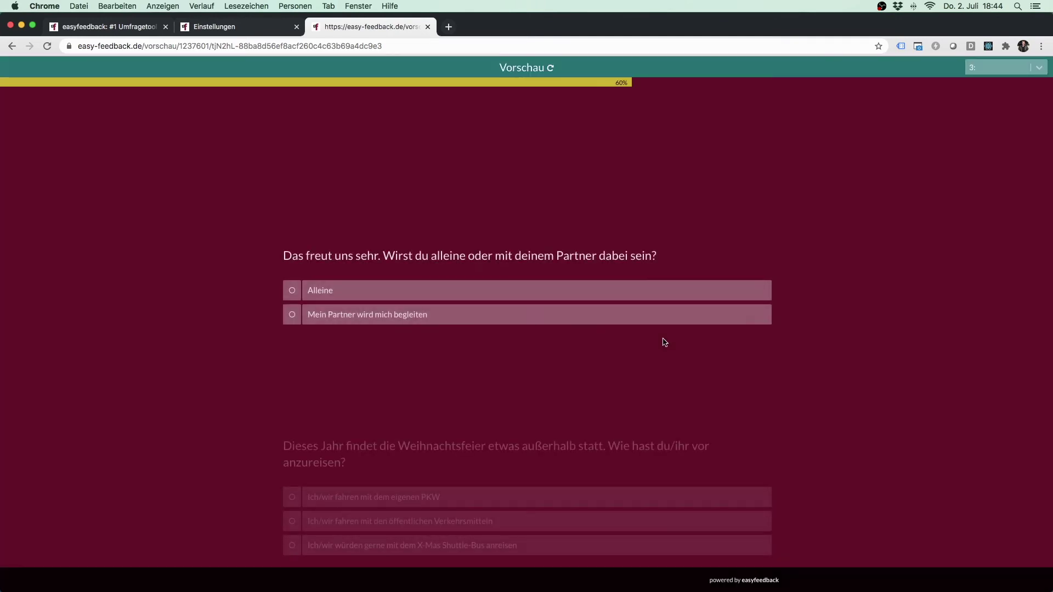
- Answer the page's questions on companions and travel to test autoscrolling, choosing Alleine for the first, and return to the survey settings
{"action": "left_click", "coordinate": [559, 294]}
{"action": "scroll", "coordinate": [560, 293], "scroll_direction": "down", "scroll_amount": 2}
{"action": "left_click", "coordinate": [580, 315]}
{"action": "scroll", "coordinate": [582, 323], "scroll_direction": "down", "scroll_amount": 2}
{"action": "left_click", "coordinate": [582, 327]}
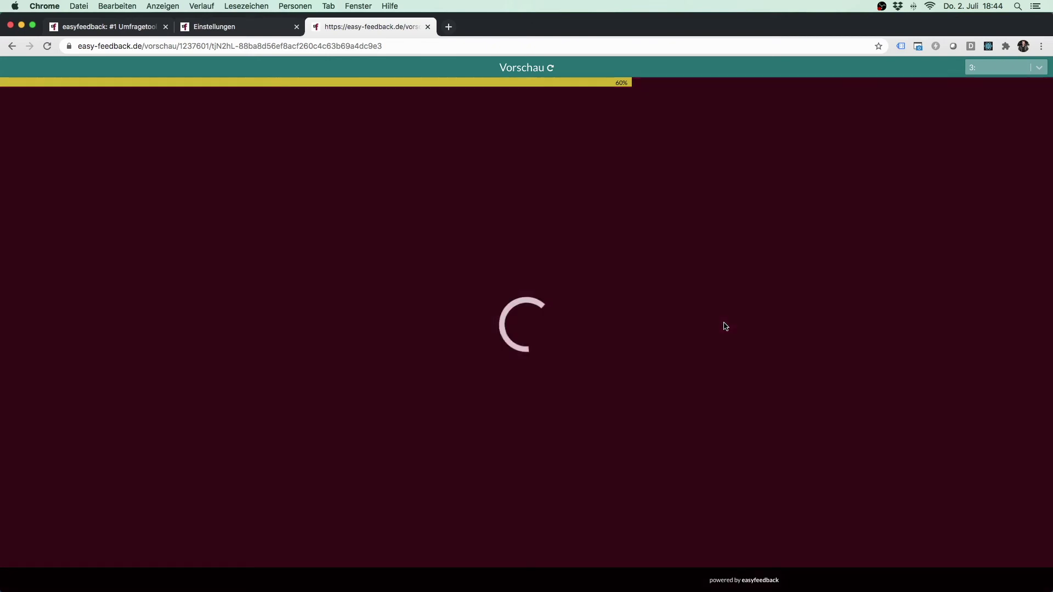
{"action": "key", "text": "ctrl+shift+Tab"}
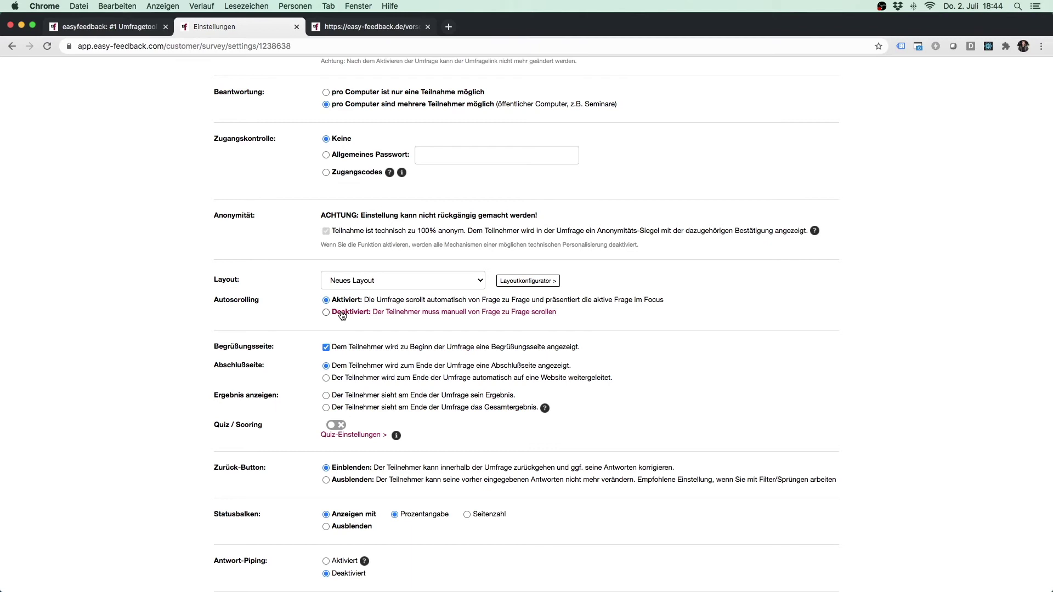
- Turn the survey's welcome page off and back on
{"action": "scroll", "coordinate": [793, 380], "scroll_direction": "down", "scroll_amount": 3}
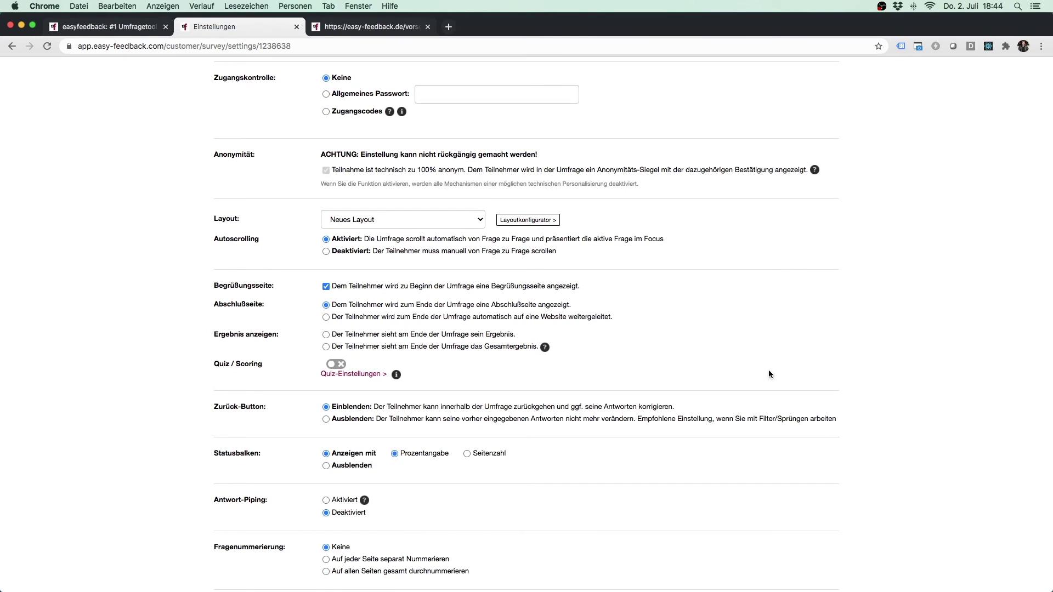
{"action": "left_click", "coordinate": [346, 289]}
{"action": "left_click", "coordinate": [555, 287]}
- Try the website redirect and the participant's own result as survey endings, and settle on showing the overall result (Gesamtergebnis)
{"action": "left_click", "coordinate": [535, 317]}
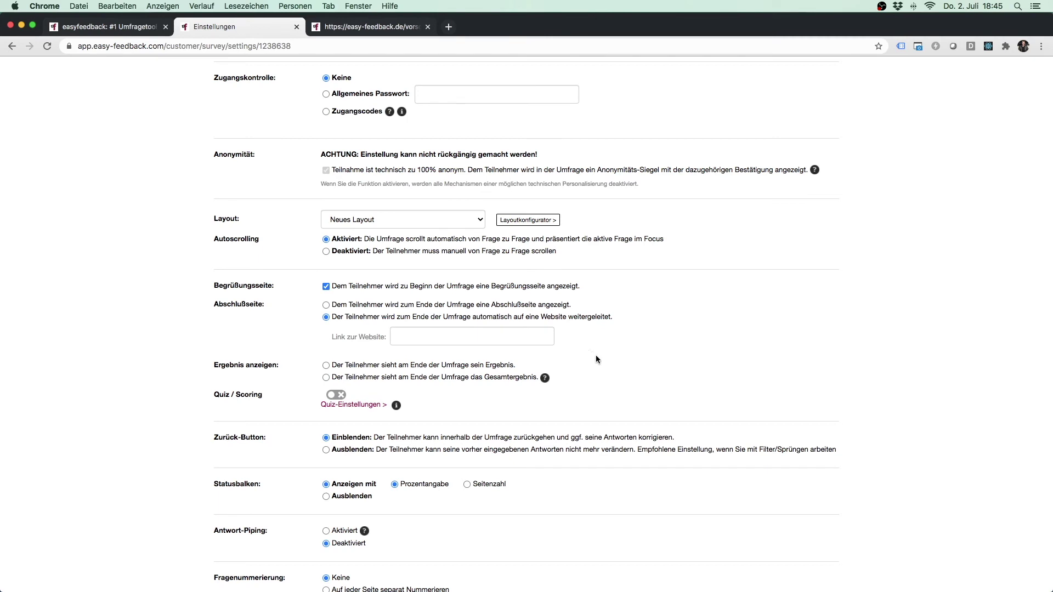
{"action": "left_click", "coordinate": [424, 364]}
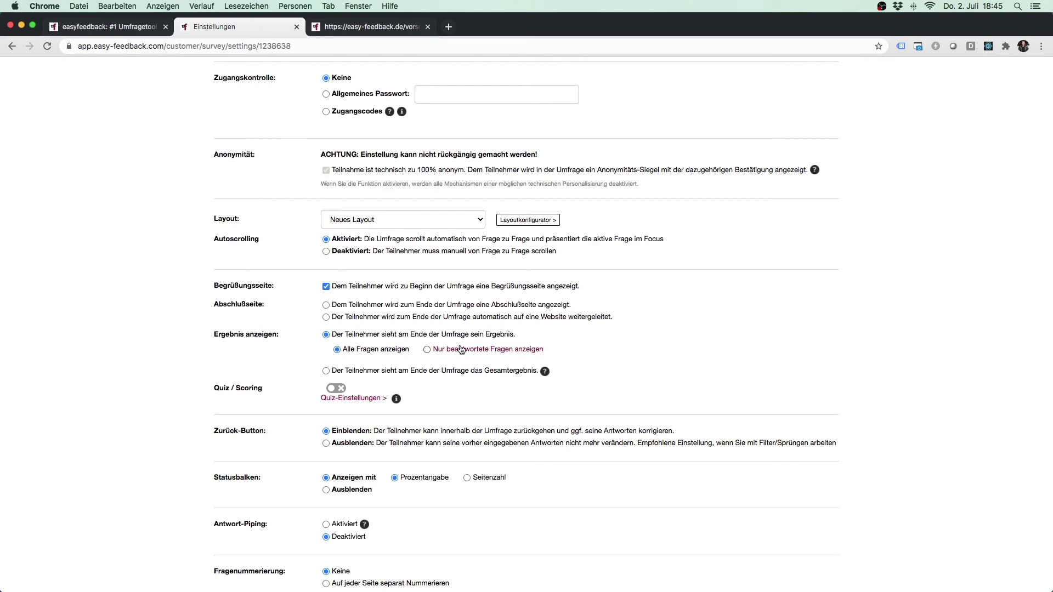
{"action": "left_click", "coordinate": [486, 371]}
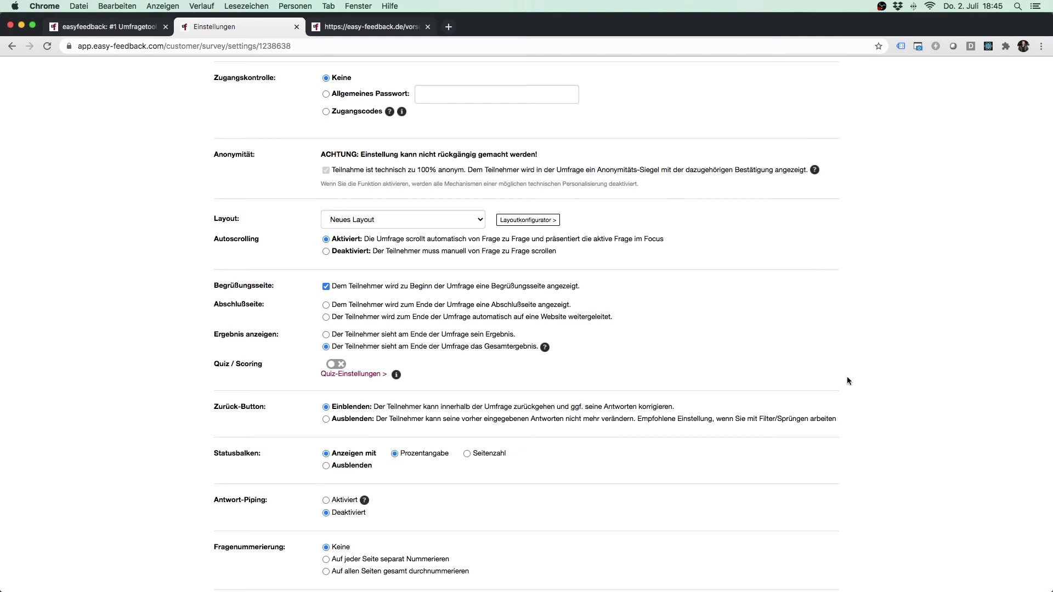
- Hide the survey's status bar (Statusbalken: Ausblenden)
{"action": "scroll", "coordinate": [858, 377], "scroll_direction": "down", "scroll_amount": 2}
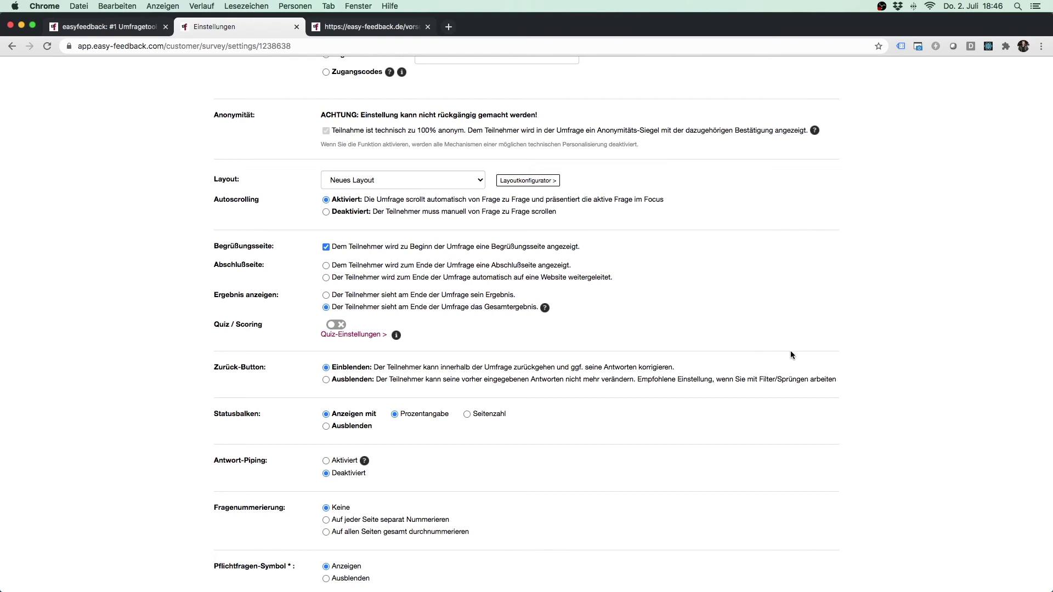
{"action": "scroll", "coordinate": [877, 422], "scroll_direction": "down", "scroll_amount": 2}
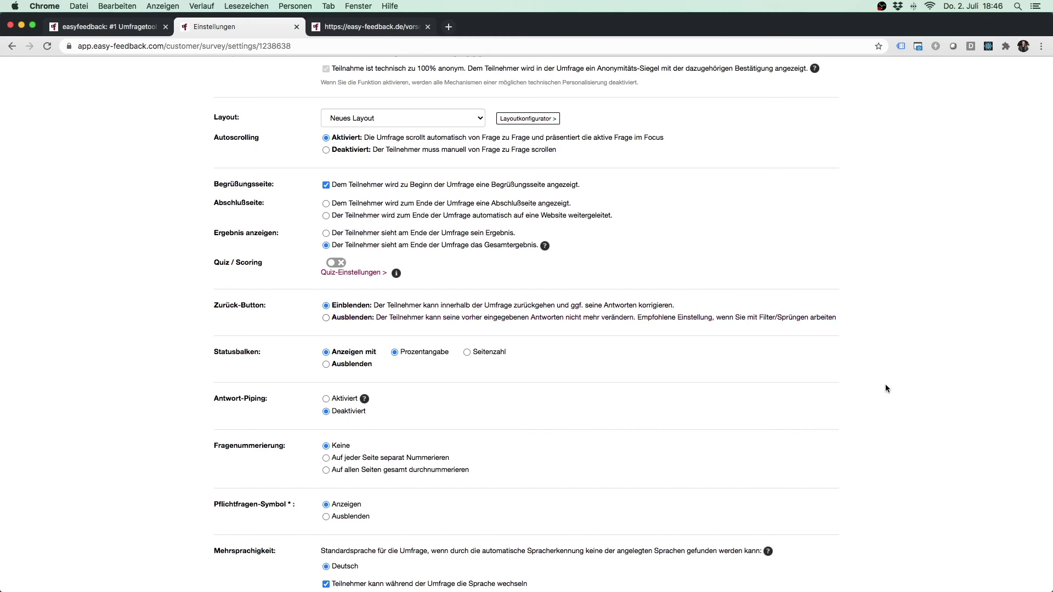
{"action": "scroll", "coordinate": [870, 384], "scroll_direction": "down", "scroll_amount": 2}
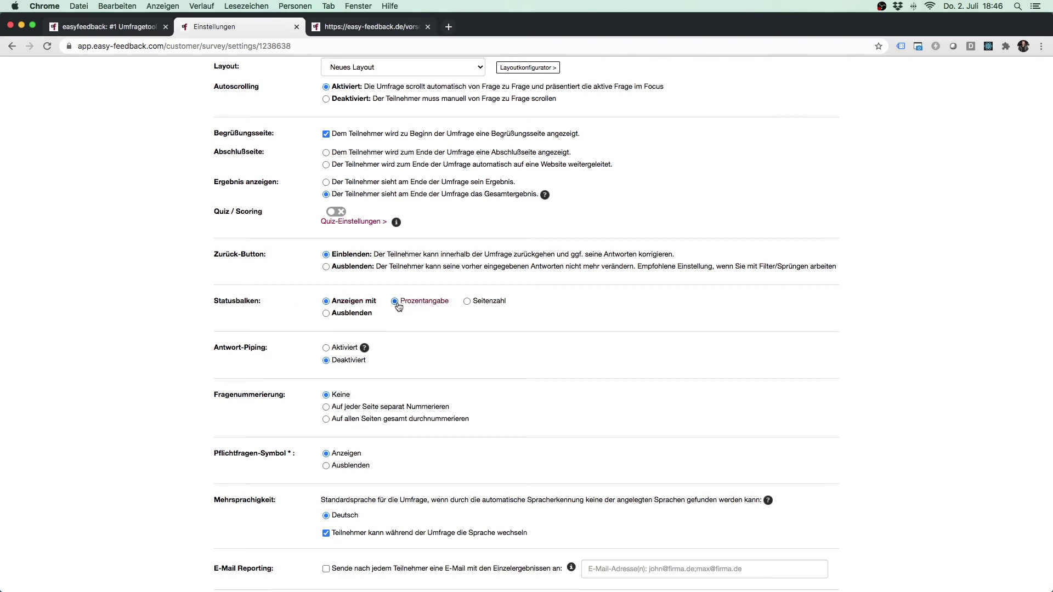
{"action": "left_click", "coordinate": [351, 313]}
- Enable e-mail reporting of individual results after each participant, keeping Deutsch as the e-mail language
{"action": "scroll", "coordinate": [253, 315], "scroll_direction": "down", "scroll_amount": 3}
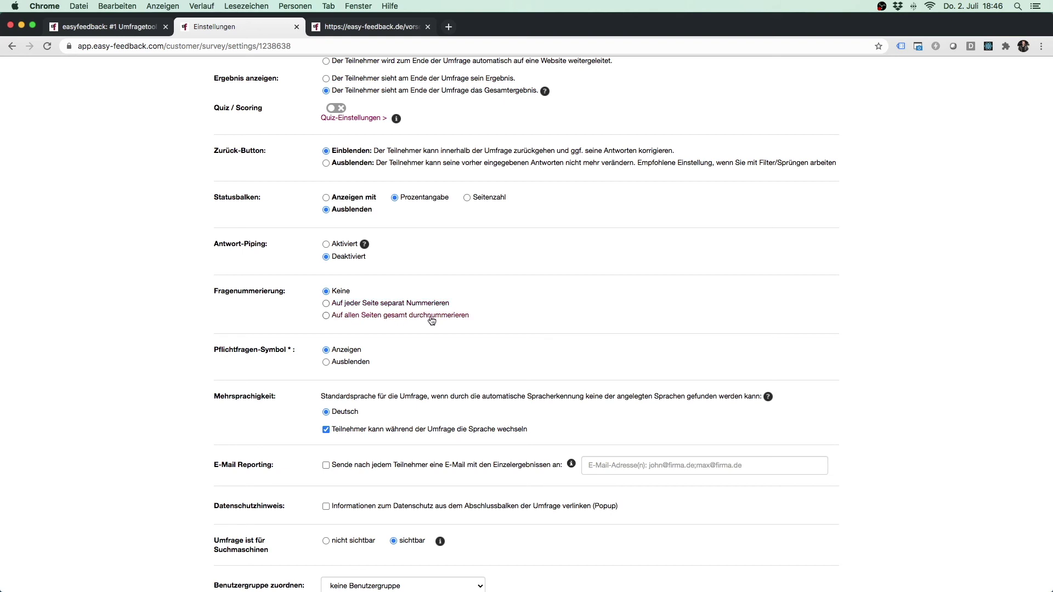
{"action": "scroll", "coordinate": [598, 329], "scroll_direction": "down", "scroll_amount": 2}
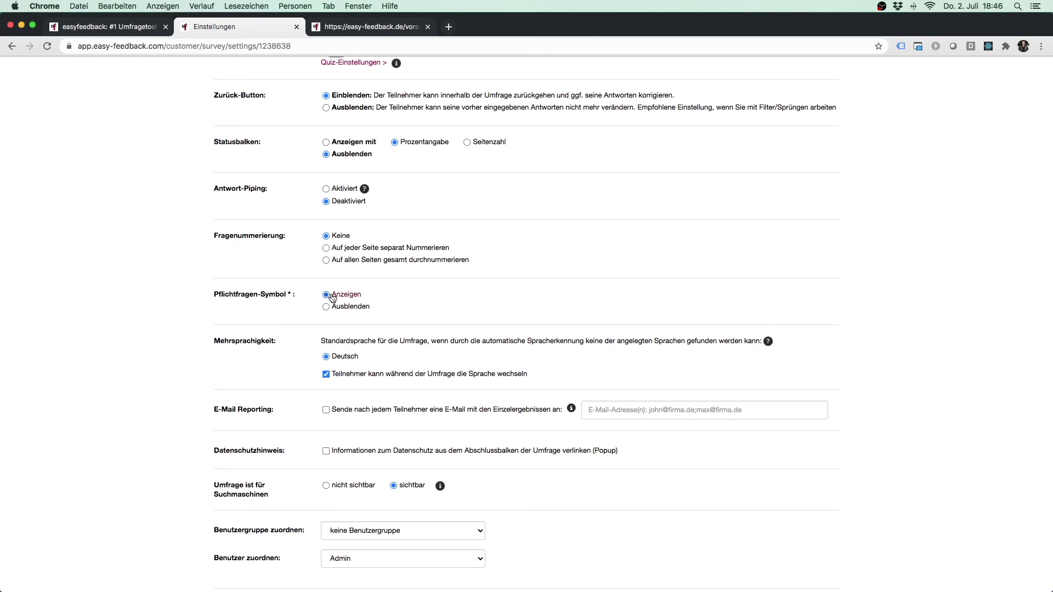
{"action": "double_click", "coordinate": [289, 294]}
{"action": "scroll", "coordinate": [523, 282], "scroll_direction": "down", "scroll_amount": 3}
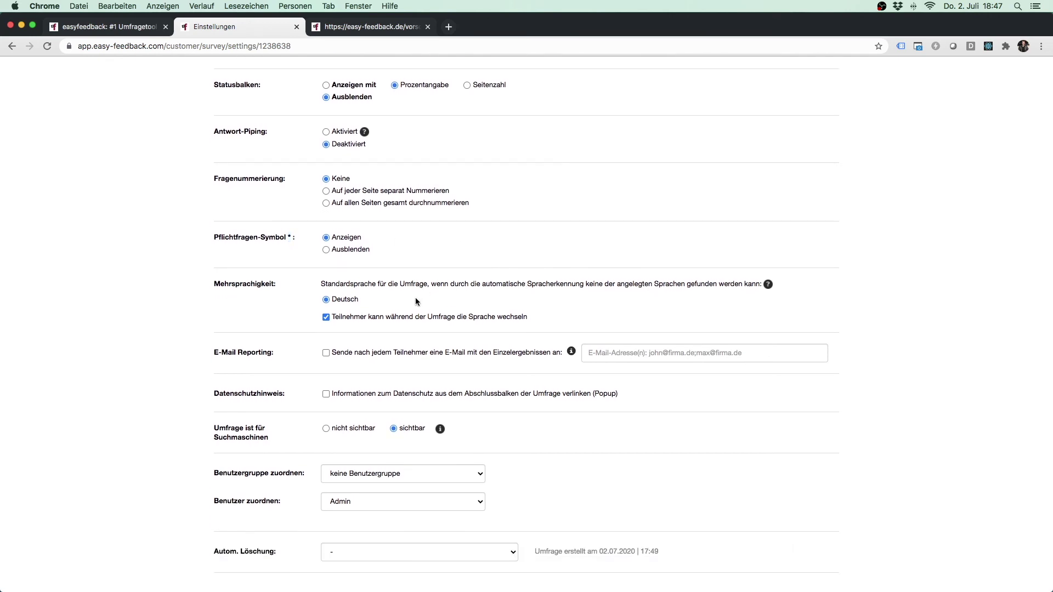
{"action": "scroll", "coordinate": [758, 319], "scroll_direction": "down", "scroll_amount": 1}
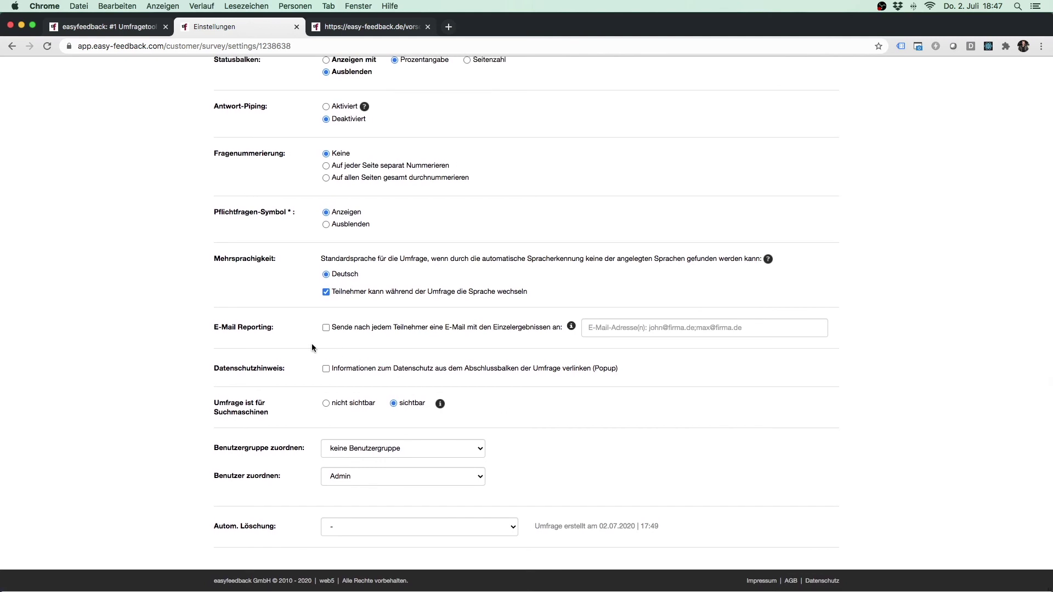
{"action": "left_click", "coordinate": [382, 327]}
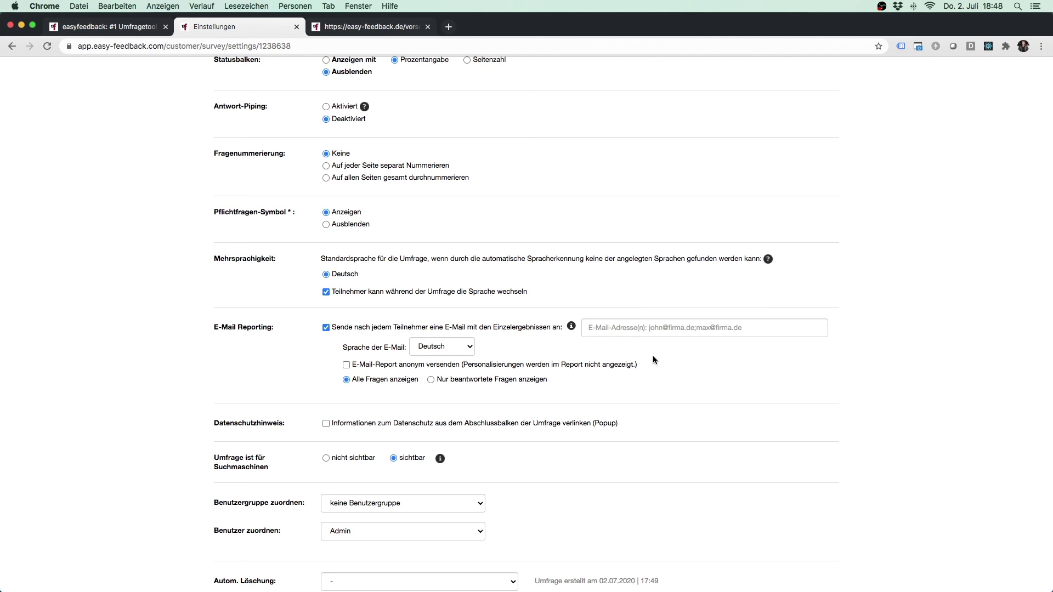
{"action": "left_click", "coordinate": [453, 349]}
{"action": "left_click", "coordinate": [563, 353]}
- View the user groups and users the survey can be assigned to, without changing either assignment
{"action": "scroll", "coordinate": [838, 397], "scroll_direction": "down", "scroll_amount": 2}
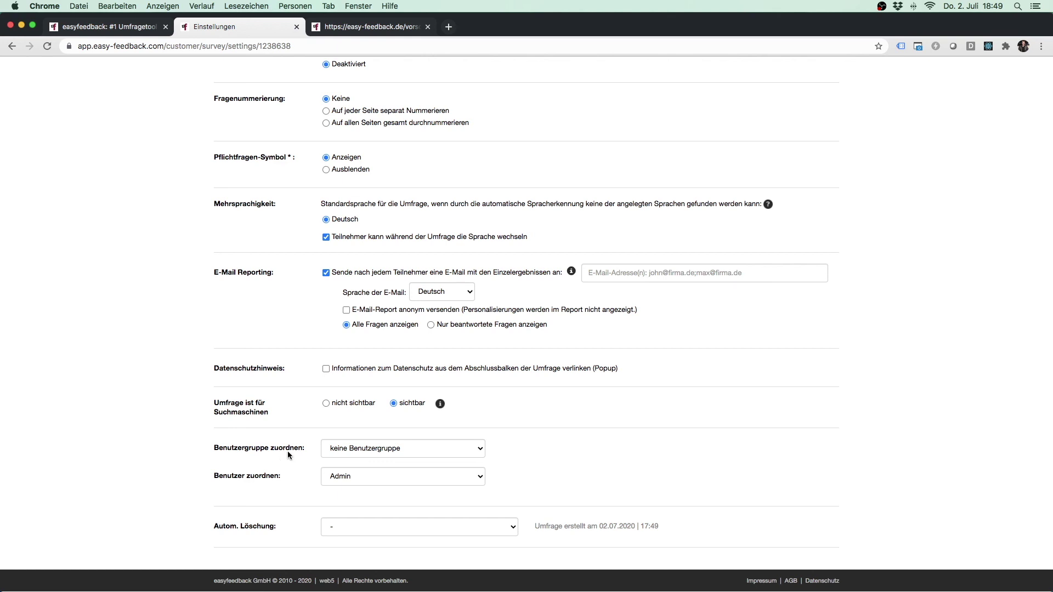
{"action": "left_click", "coordinate": [379, 456]}
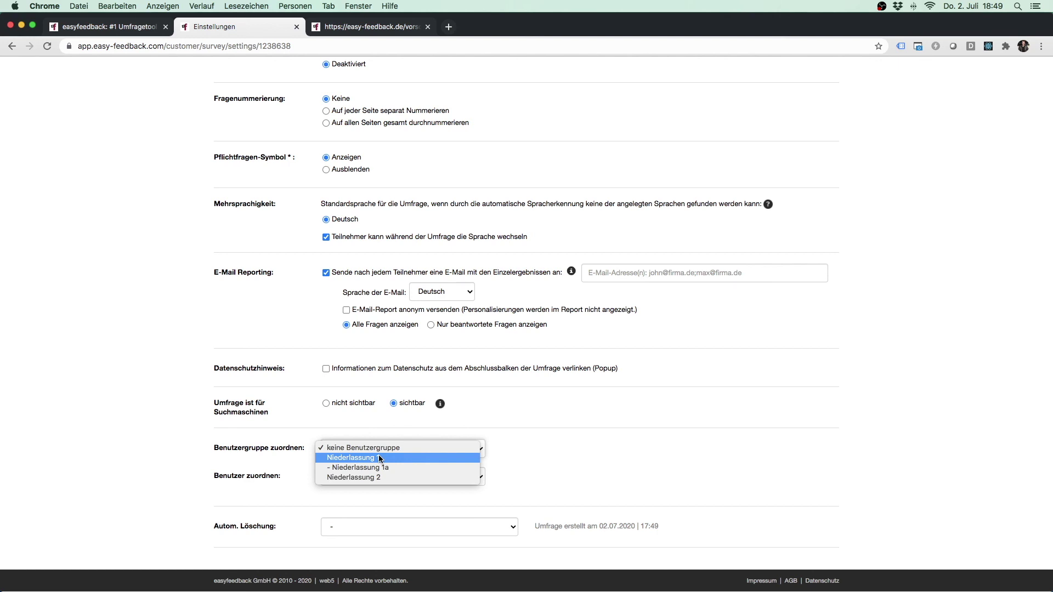
{"action": "left_click", "coordinate": [634, 474]}
{"action": "left_click", "coordinate": [360, 477]}
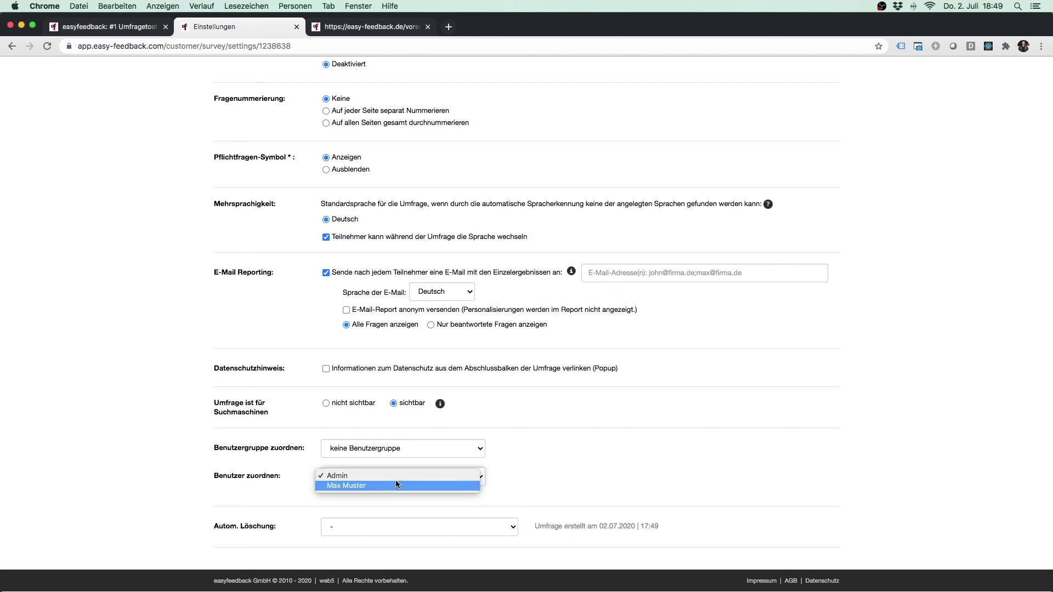
{"action": "left_click", "coordinate": [601, 480]}
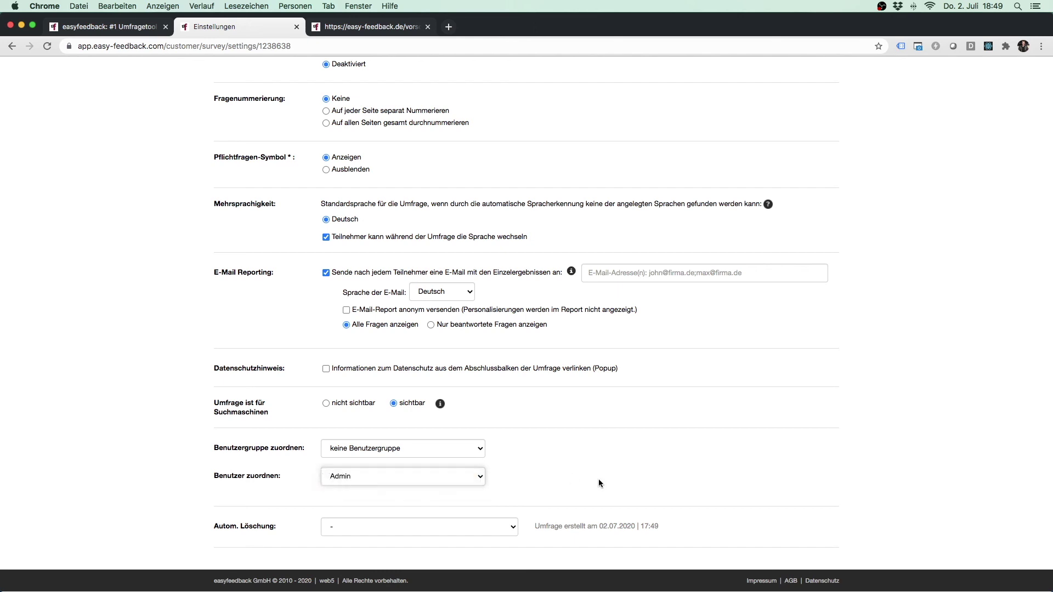
- View the automatic deletion options without selecting one, and return to the beginning of the survey settings
{"action": "left_click", "coordinate": [379, 528]}
{"action": "left_click", "coordinate": [379, 529]}
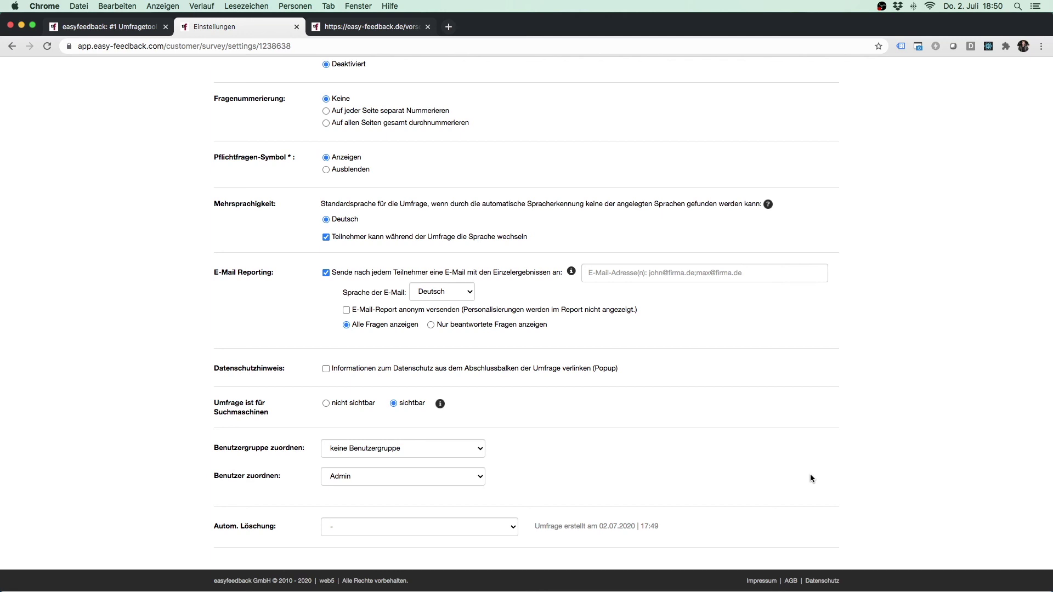
{"action": "scroll", "coordinate": [811, 478], "scroll_direction": "up", "scroll_amount": 10}
{"action": "scroll", "coordinate": [810, 479], "scroll_direction": "up", "scroll_amount": 8}
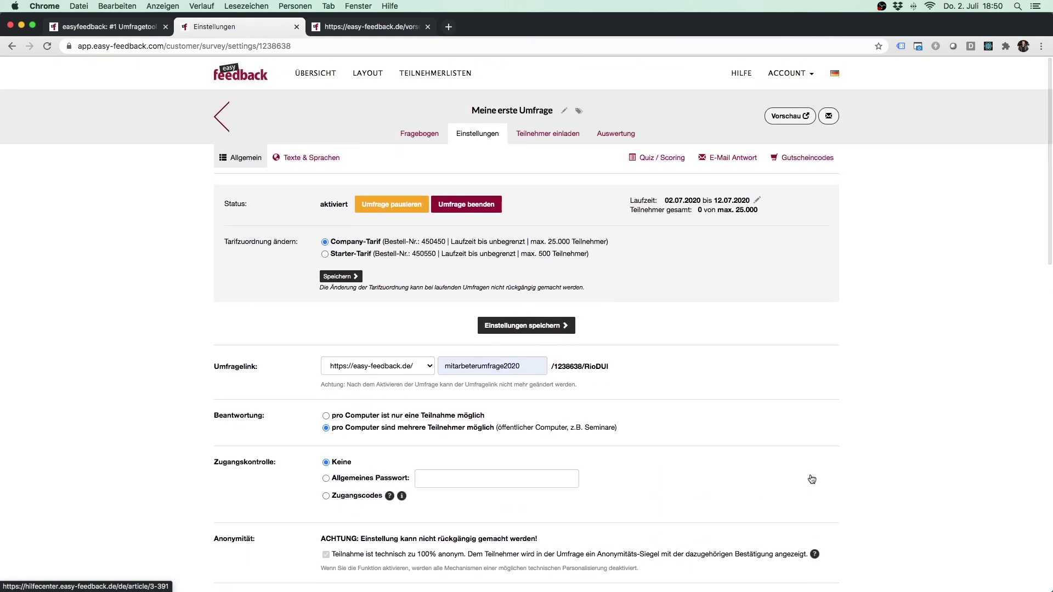